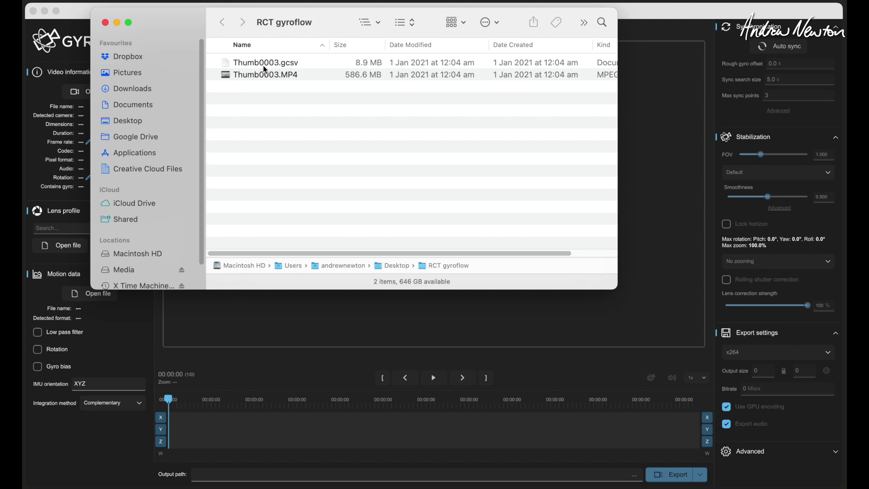
- Close the Finder window and load the Thumb0003.MP4 video from the RCT gyroflow folder
{"action": "left_click", "coordinate": [105, 22]}
{"action": "left_click", "coordinate": [96, 91]}
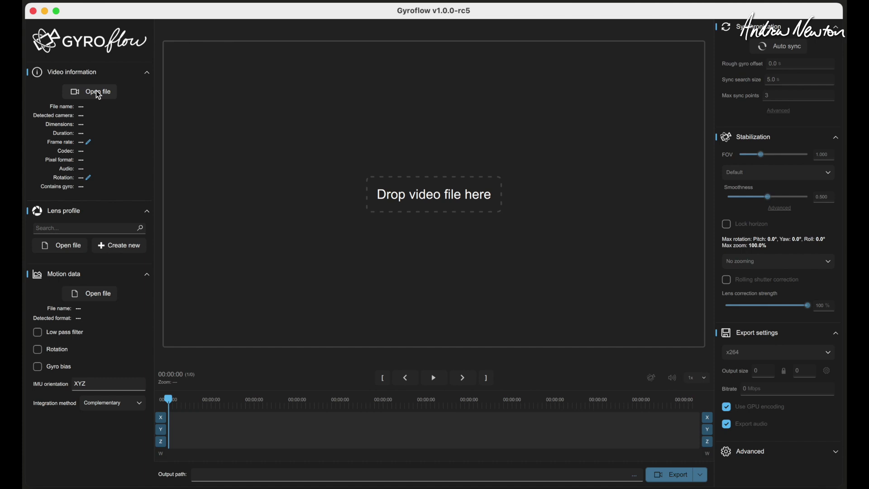
{"action": "left_click", "coordinate": [97, 91]}
{"action": "left_click", "coordinate": [631, 356]}
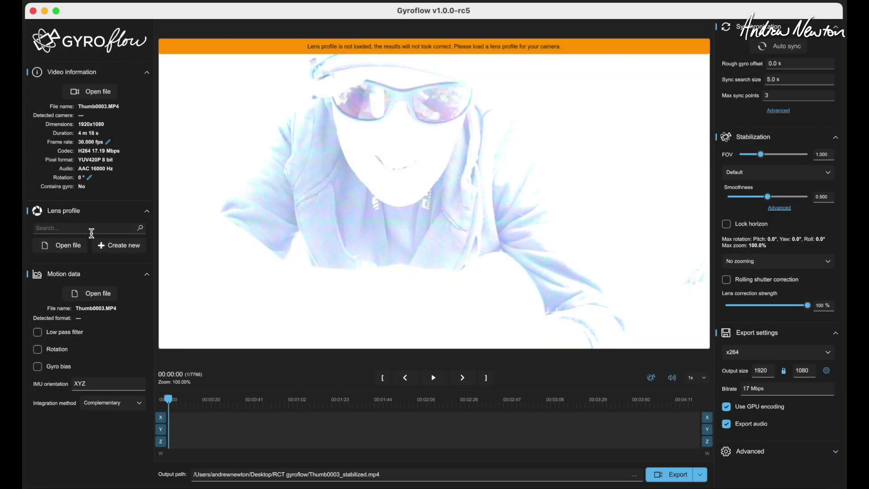
- Search the lens profiles for "thumb" and load the Runcam Thumb 1080p 16:9 1920x1080 profile
{"action": "left_click", "coordinate": [94, 230]}
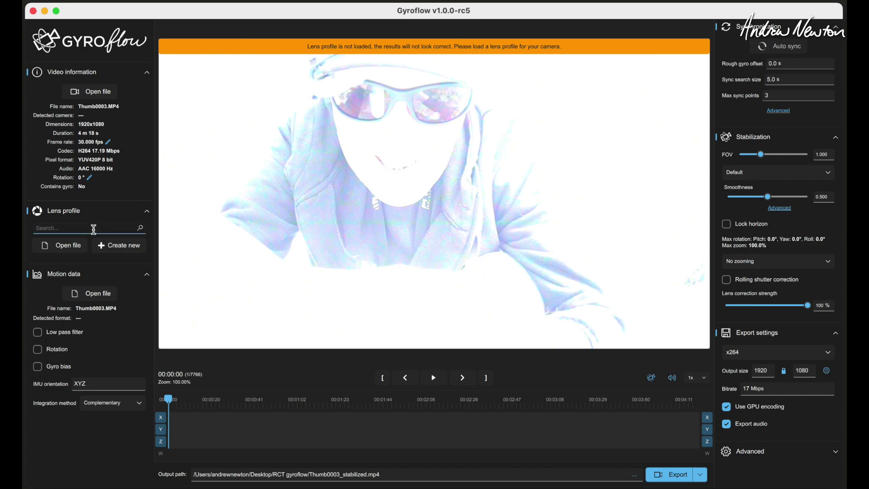
{"action": "type", "text": "thumb"}
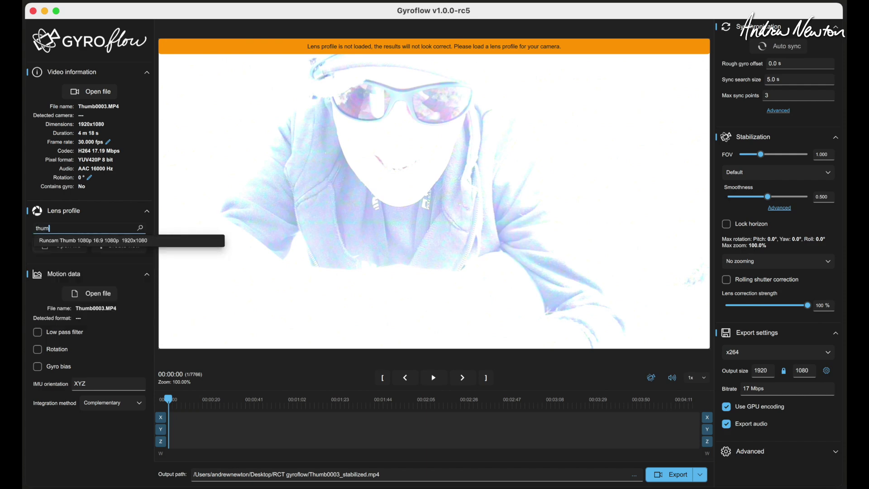
{"action": "left_click", "coordinate": [94, 241]}
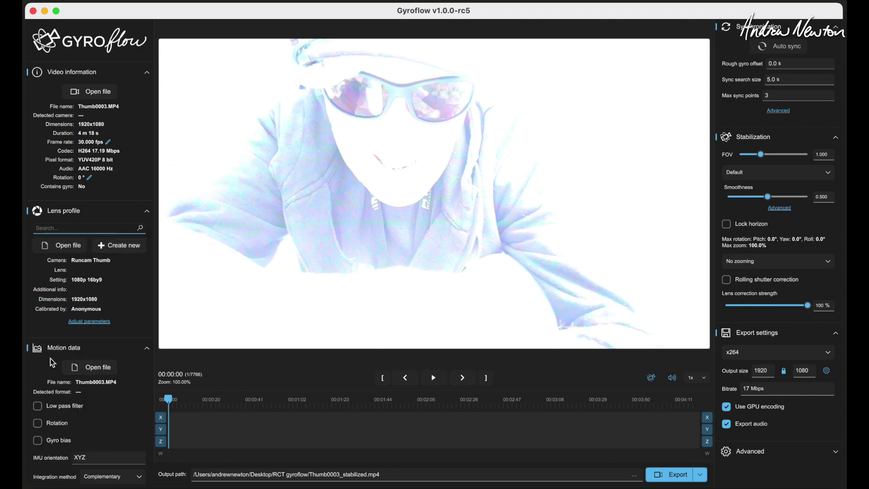
- Load Thumb0003.gcsv from the RCT gyroflow folder as the motion data file
{"action": "left_click", "coordinate": [97, 370]}
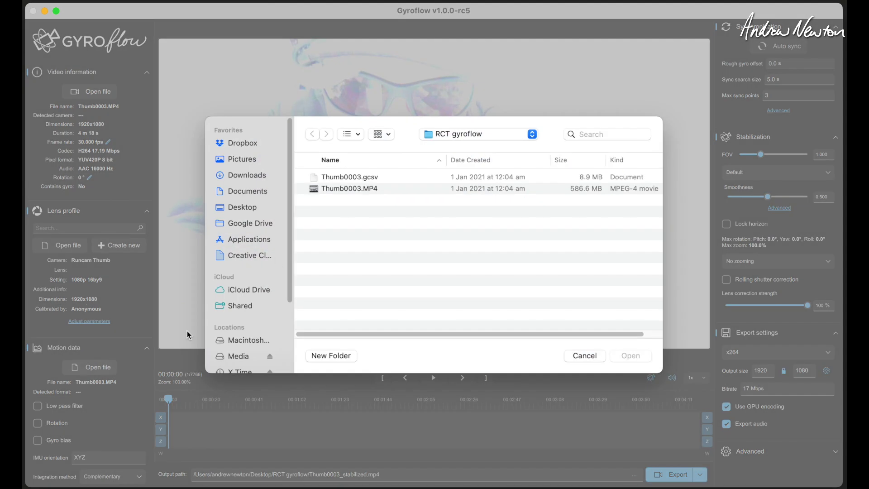
{"action": "left_click", "coordinate": [353, 176]}
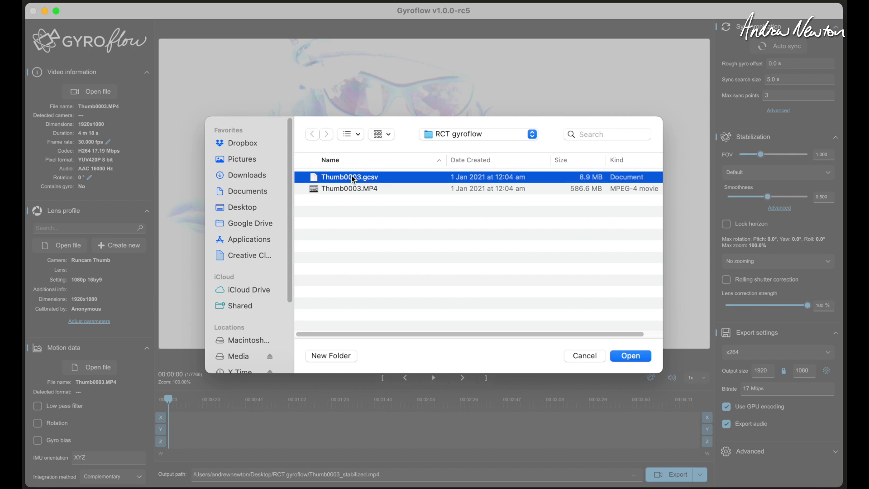
{"action": "left_click", "coordinate": [630, 356]}
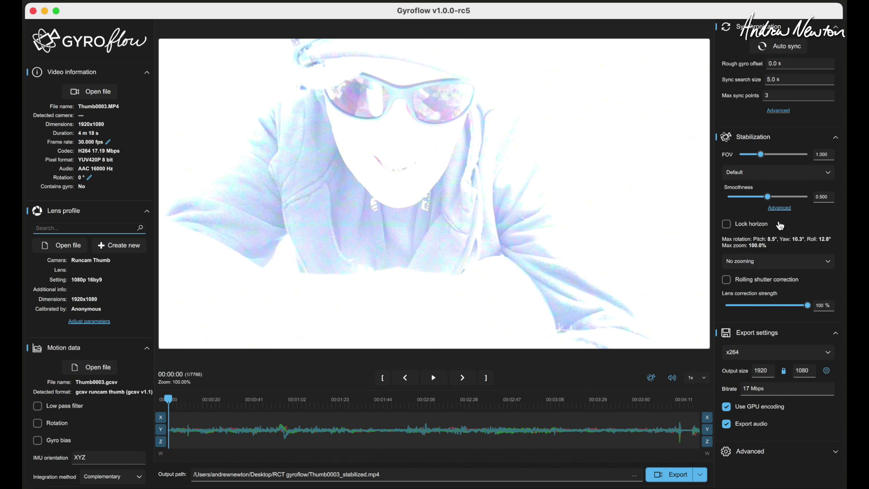
- Enable the motion data's low pass filter at 43 Hz and auto sync the gyro data with the video
{"action": "scroll", "coordinate": [77, 356], "scroll_direction": "down", "scroll_amount": 1}
{"action": "scroll", "coordinate": [72, 353], "scroll_direction": "up", "scroll_amount": 1}
{"action": "left_click", "coordinate": [48, 406]}
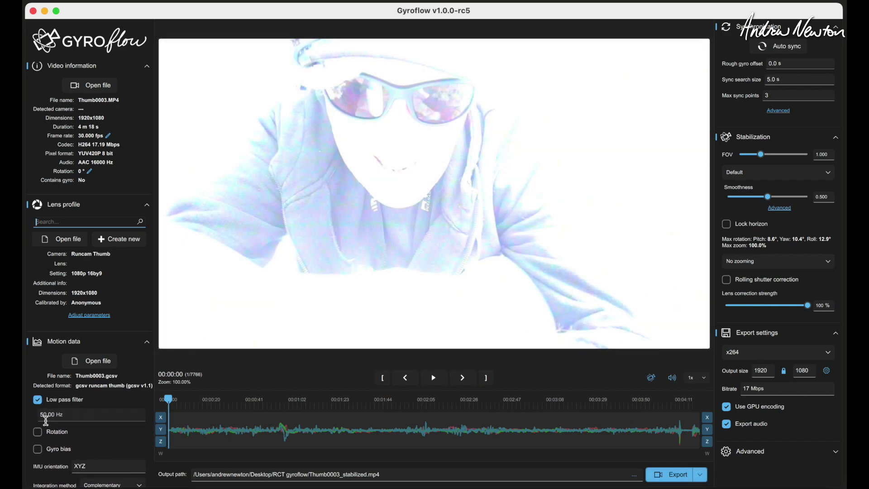
{"action": "left_click_drag", "start_coordinate": [48, 414], "coordinate": [39, 413]}
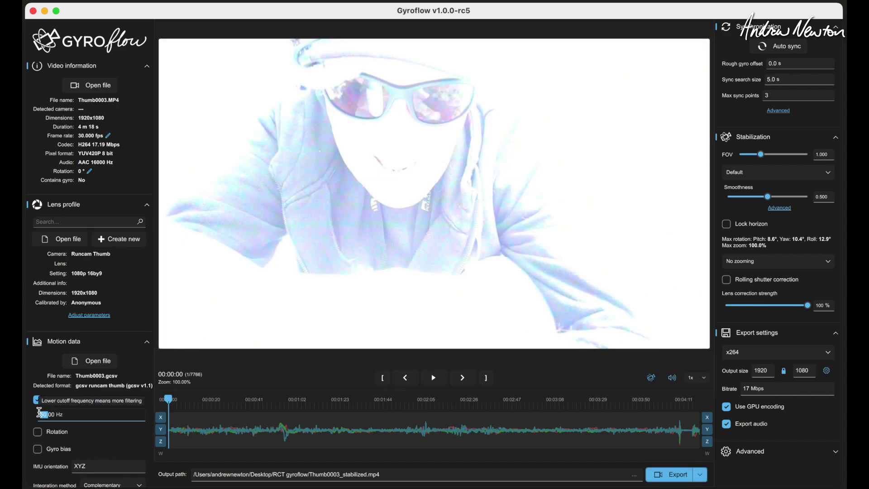
{"action": "type", "text": "43"}
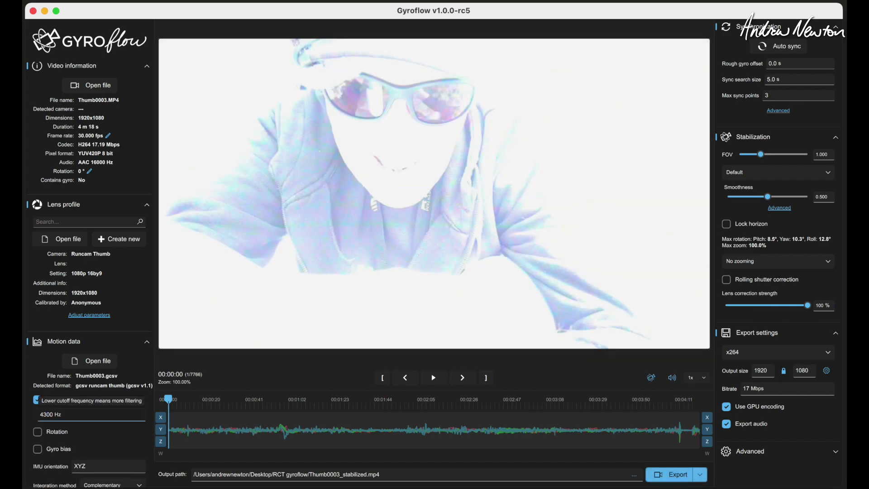
{"action": "key", "text": "Return"}
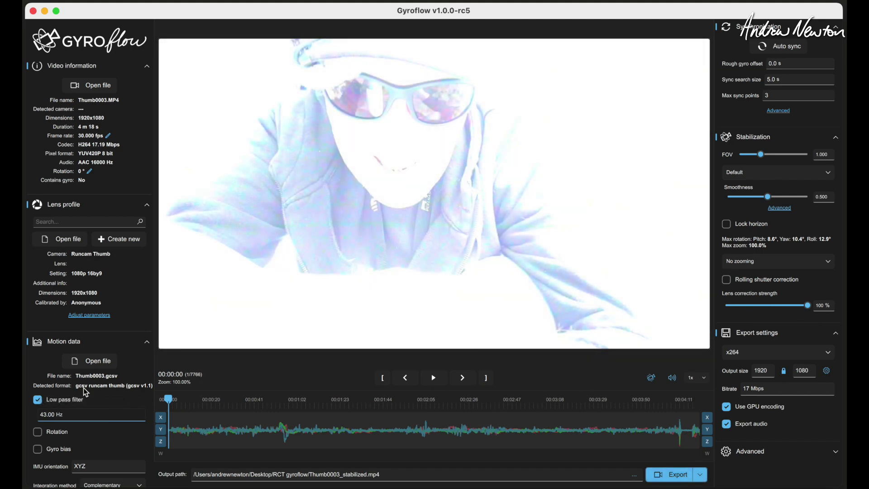
{"action": "left_click", "coordinate": [791, 49]}
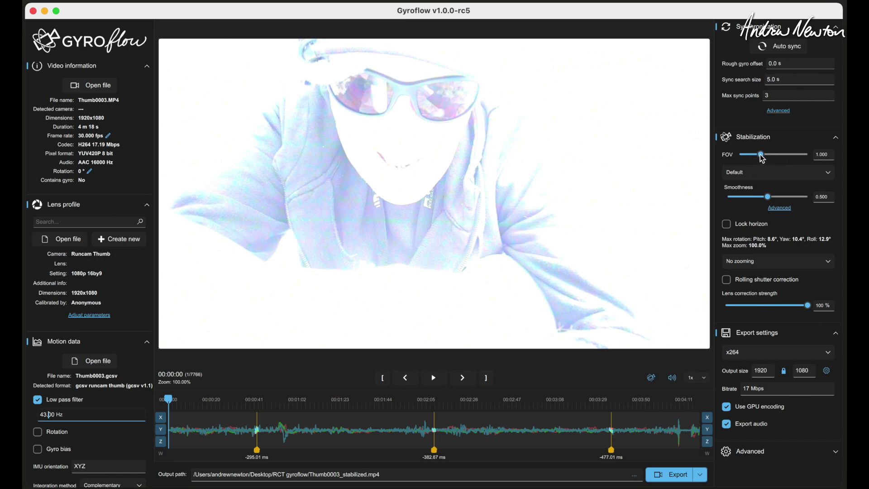
- Try wider FOV values, settle the stabilization FOV at about 1.009, and export the stabilized video
{"action": "left_click_drag", "start_coordinate": [762, 156], "coordinate": [788, 156]}
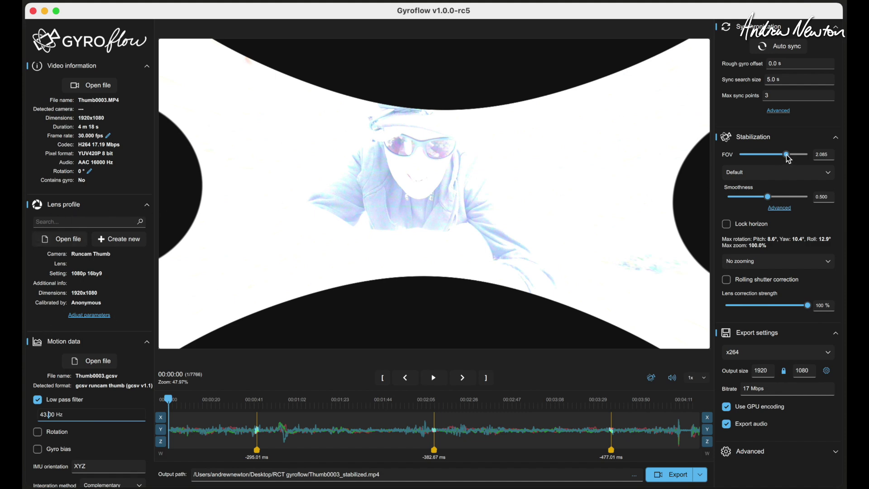
{"action": "left_click_drag", "start_coordinate": [787, 159], "coordinate": [769, 160]}
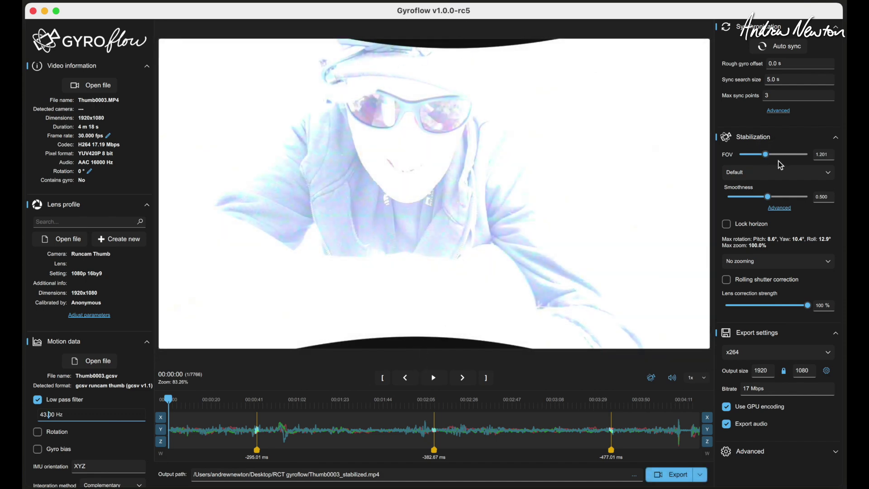
{"action": "left_click_drag", "start_coordinate": [766, 155], "coordinate": [762, 153]}
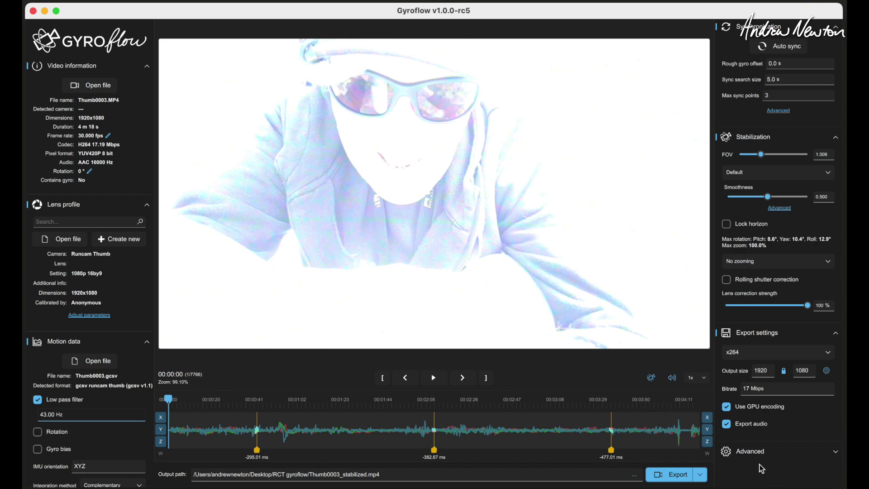
{"action": "left_click", "coordinate": [681, 478]}
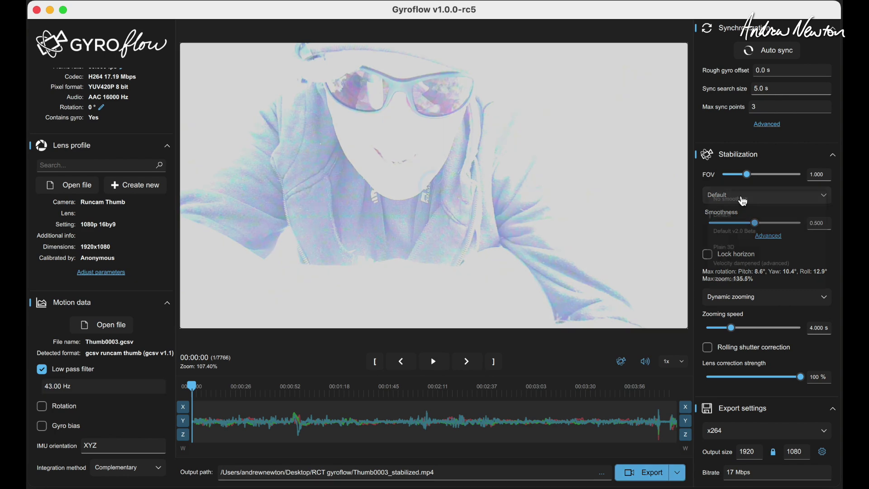
- Try the No smoothing method for the stabilization
{"action": "left_click", "coordinate": [742, 200]}
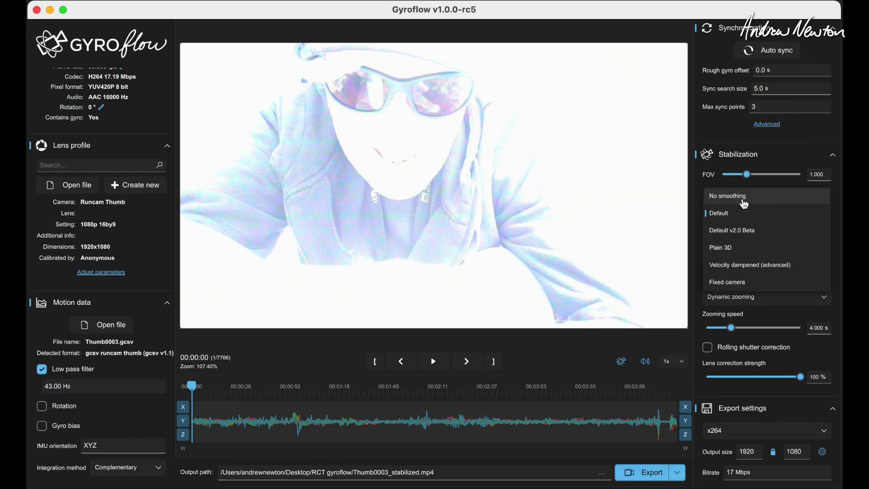
{"action": "left_click", "coordinate": [740, 204]}
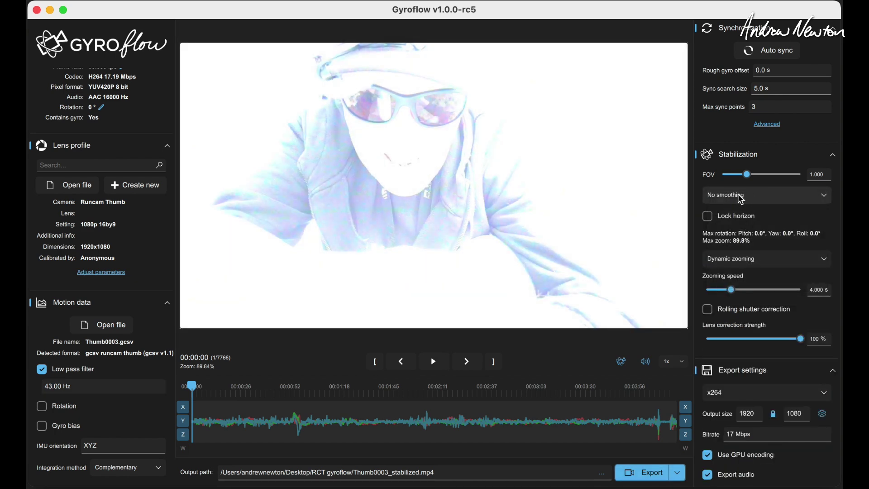
{"action": "scroll", "coordinate": [740, 199], "scroll_direction": "down", "scroll_amount": 1}
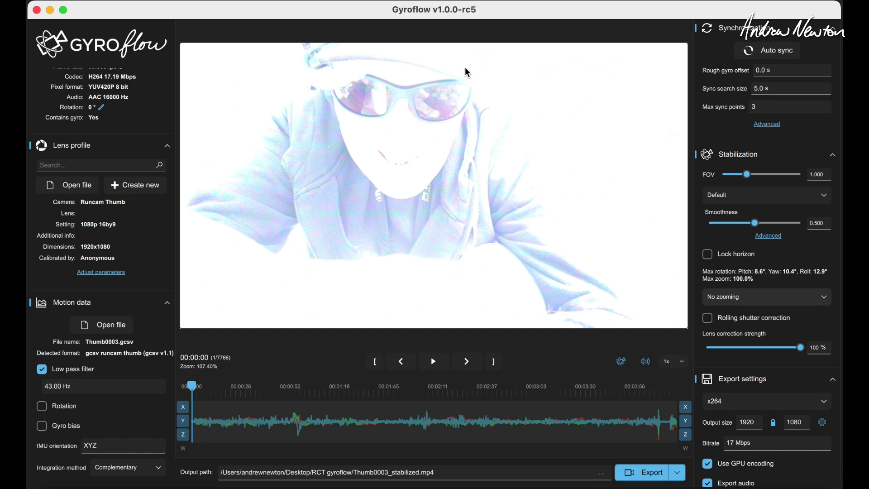
- Set the stabilization's zoom mode to Dynamic zooming
{"action": "left_click", "coordinate": [738, 298]}
{"action": "left_click", "coordinate": [733, 315]}
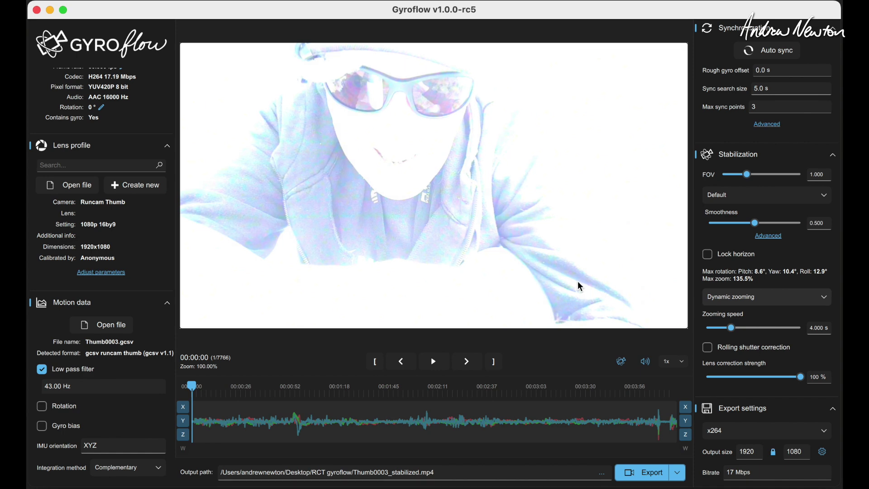
{"action": "left_click", "coordinate": [749, 299]}
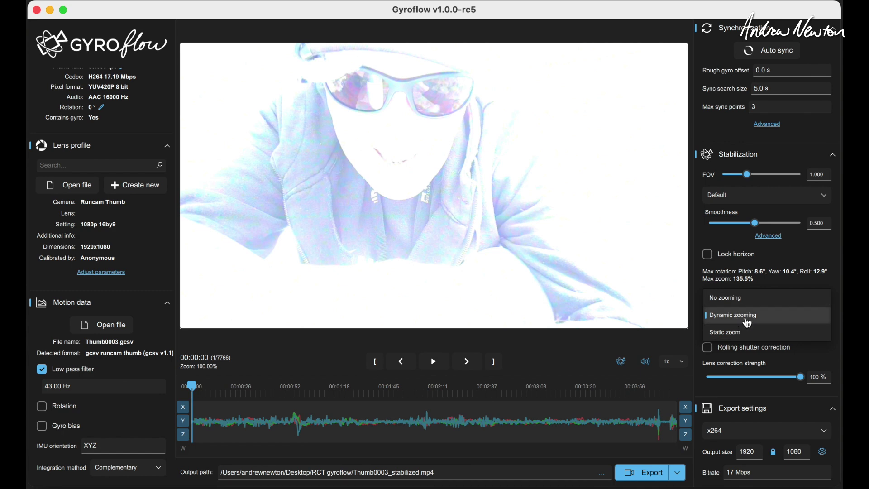
{"action": "left_click", "coordinate": [741, 317]}
- Expand the advanced settings and set the background mode to Repeat edge pixels
{"action": "scroll", "coordinate": [784, 323], "scroll_direction": "down", "scroll_amount": 2}
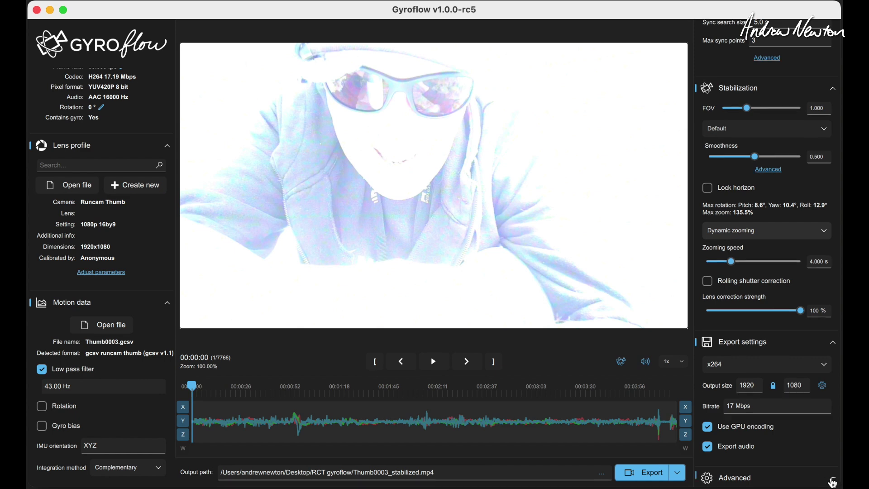
{"action": "left_click", "coordinate": [832, 480]}
{"action": "scroll", "coordinate": [724, 411], "scroll_direction": "down", "scroll_amount": 5}
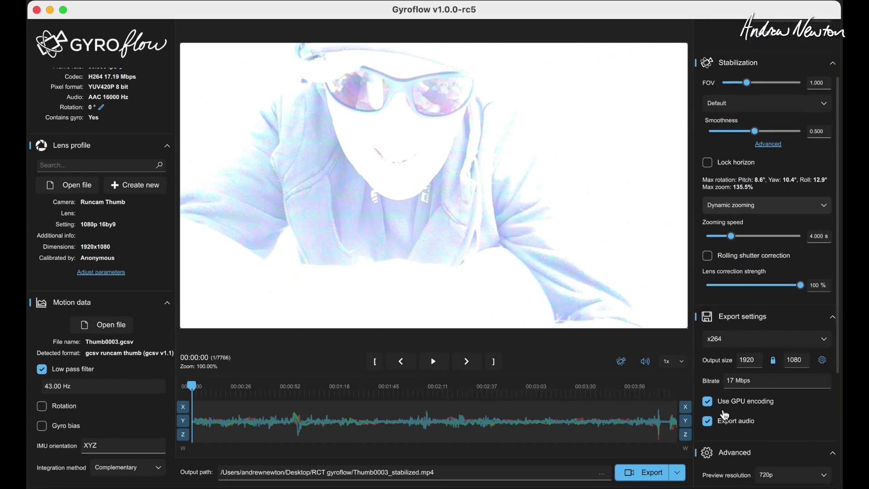
{"action": "left_click", "coordinate": [763, 337]}
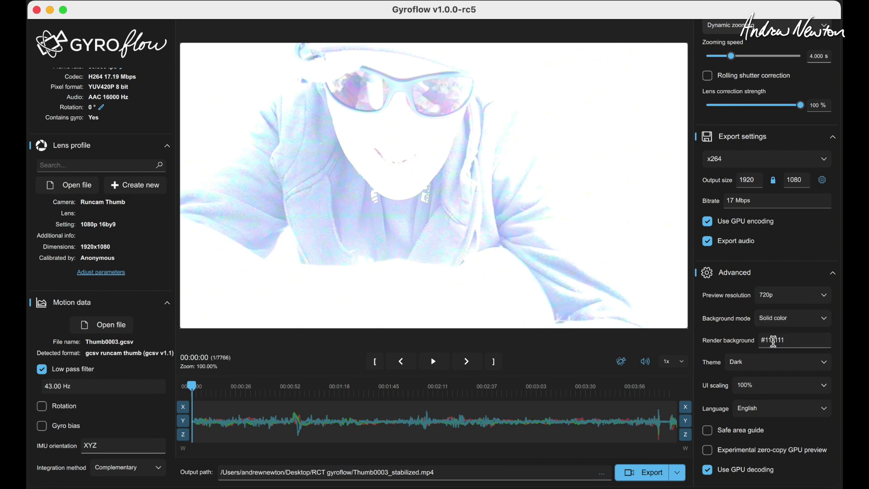
{"action": "left_click", "coordinate": [804, 321]}
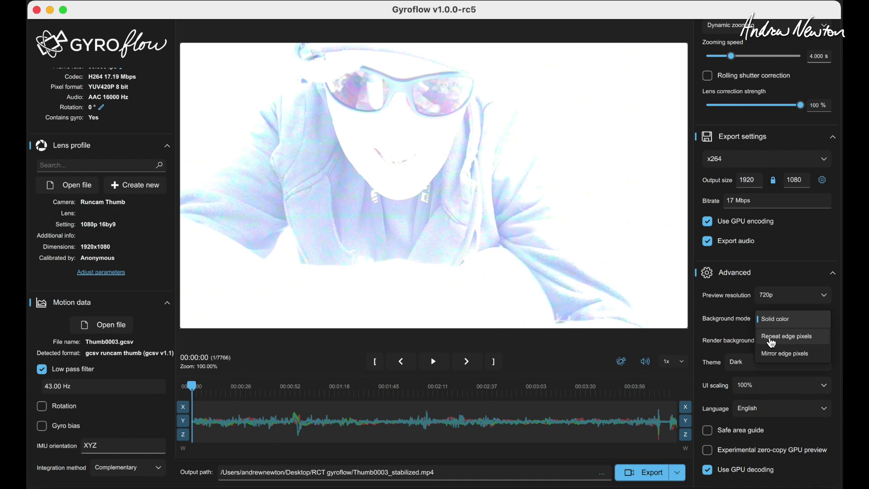
{"action": "left_click", "coordinate": [787, 336]}
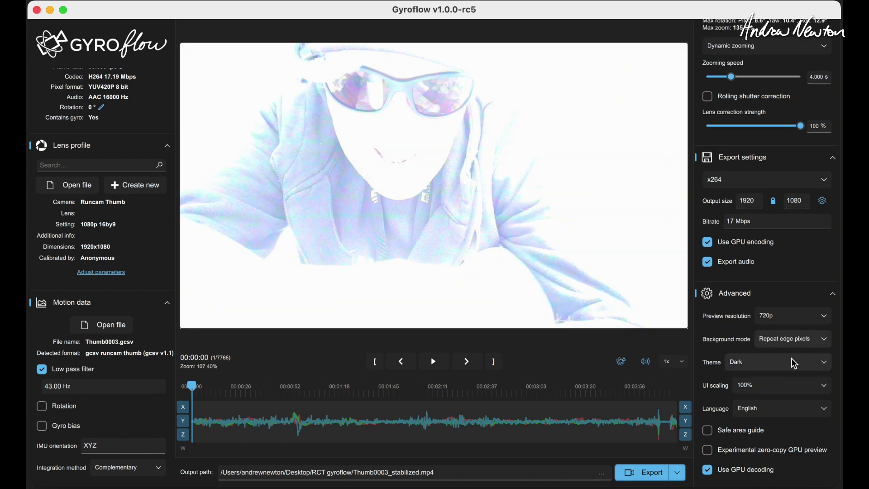
- Set the background mode back to Solid color
{"action": "left_click", "coordinate": [789, 340]}
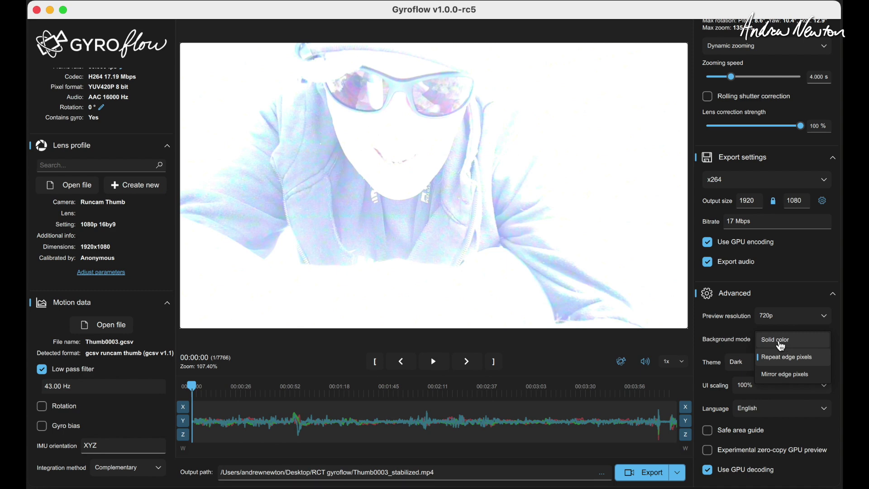
{"action": "left_click", "coordinate": [782, 347]}
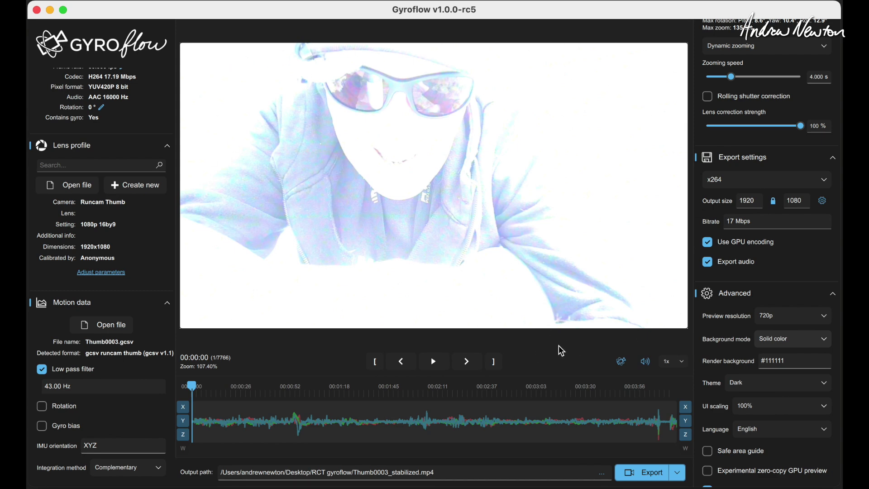
- Switch to Finder to look through the video files in the RCT gyroflow folder
{"action": "scroll", "coordinate": [764, 320], "scroll_direction": "down", "scroll_amount": 1}
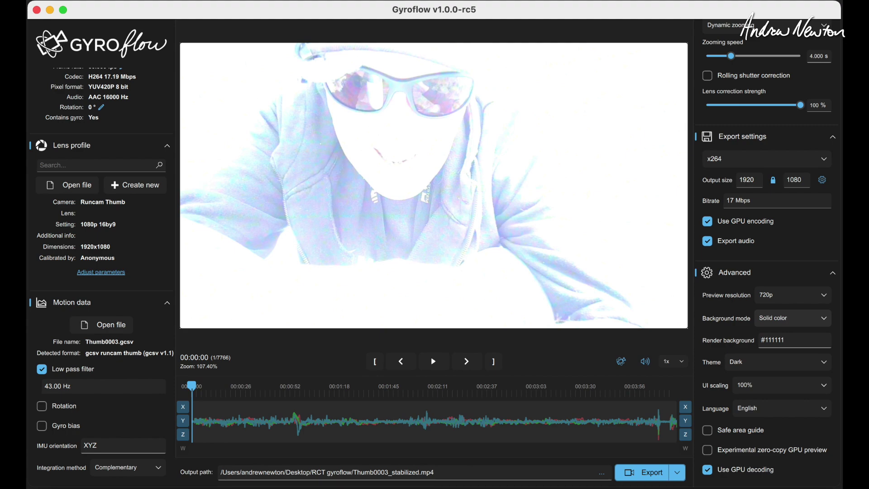
{"action": "key", "text": "super+Tab"}
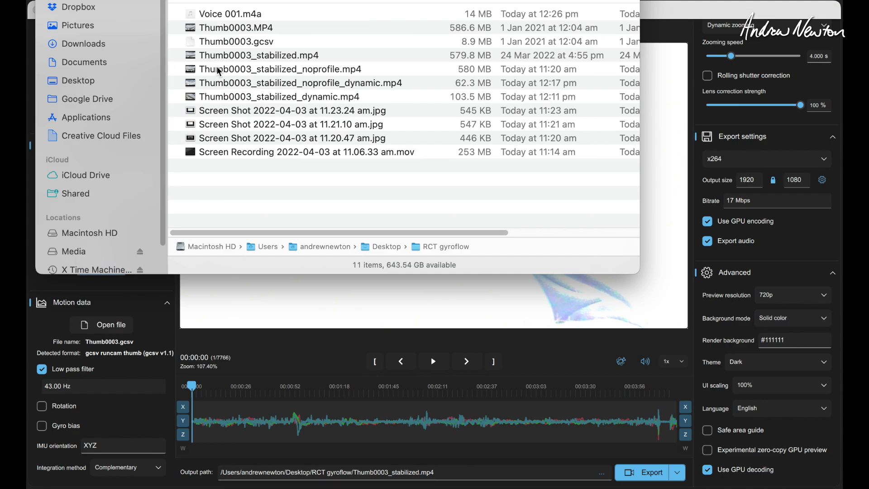